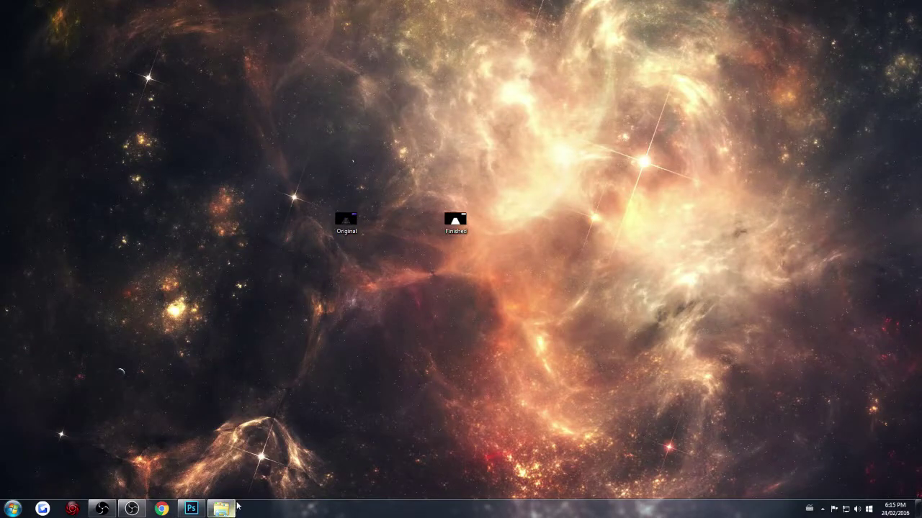
Step: Close the Explorer file browser, move Photoshop's save prompt aside, and show the desktop
right_click(237, 507)
click(245, 488)
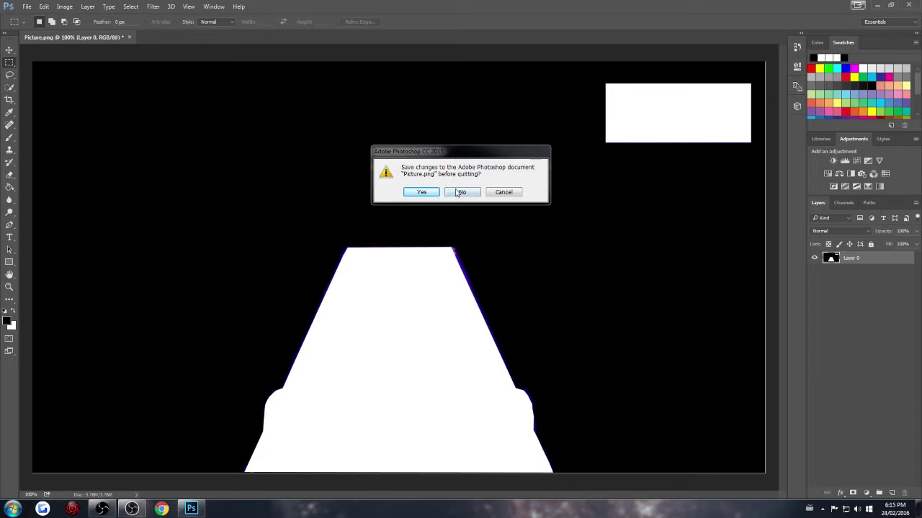
drag(429, 158, 313, 166)
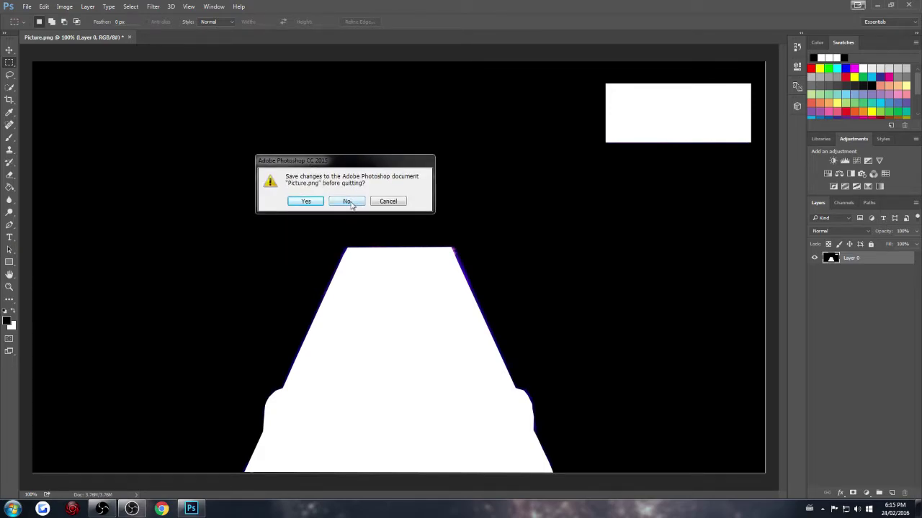
click(918, 510)
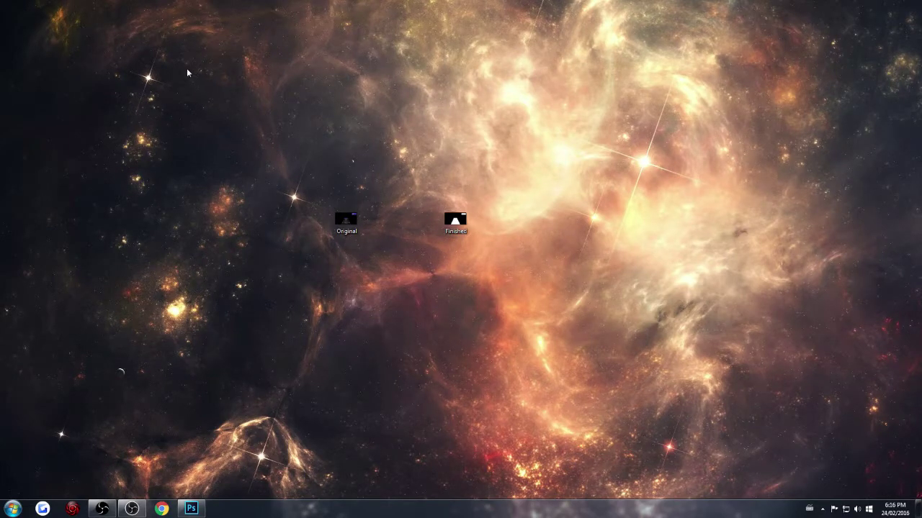
Step: View the Original highway-and-score-box image in Photo Viewer, then return to the desktop
double_click(343, 227)
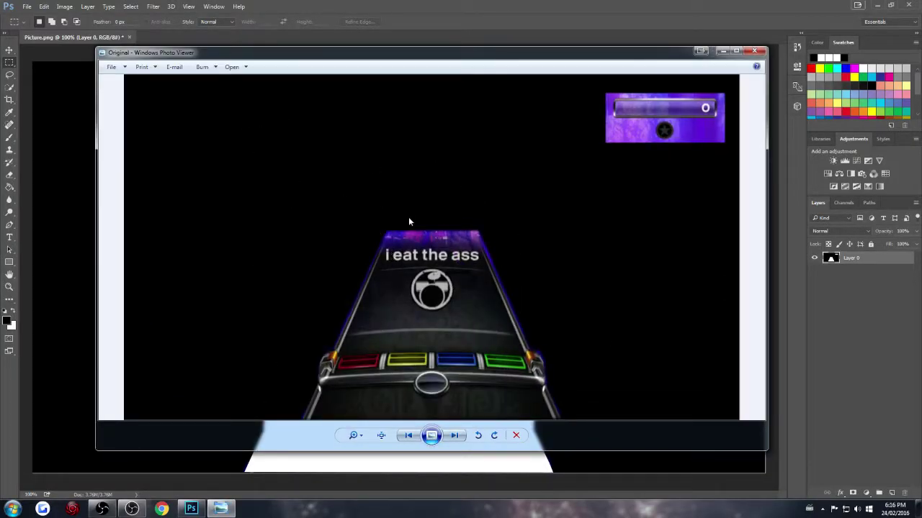
key(super+d)
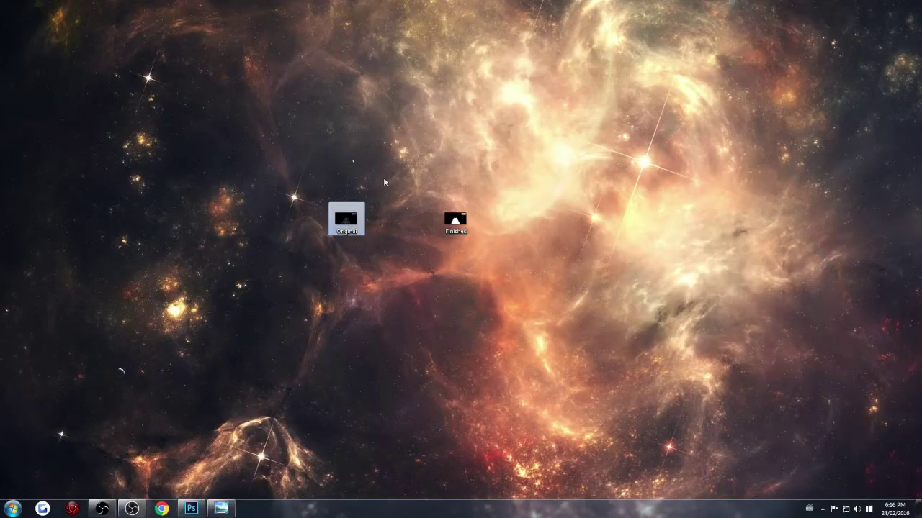
click(197, 513)
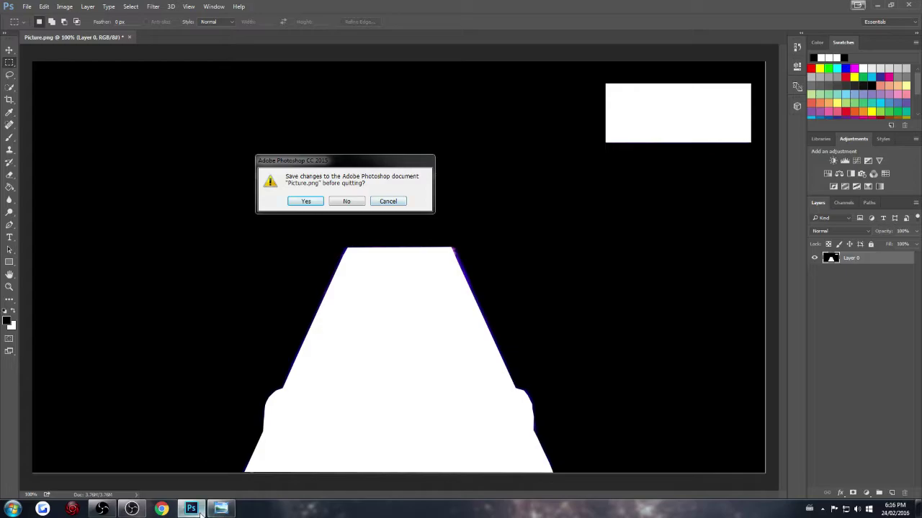
click(918, 509)
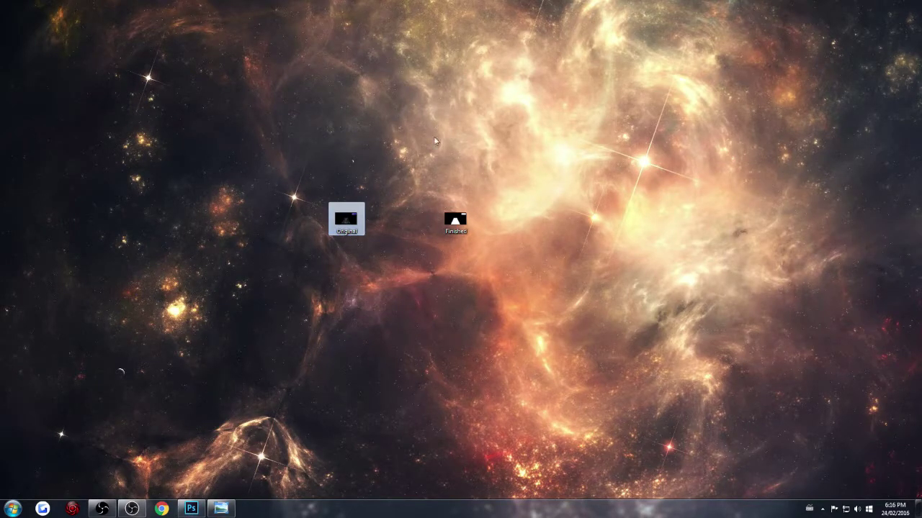
Step: Open the Finished mask image and arrange the Original image beside it to compare
double_click(454, 219)
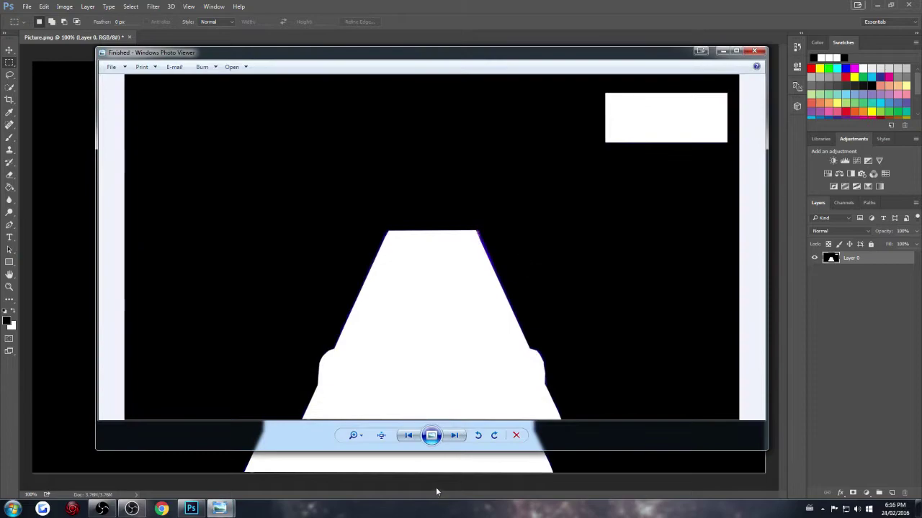
mouse_move(218, 509)
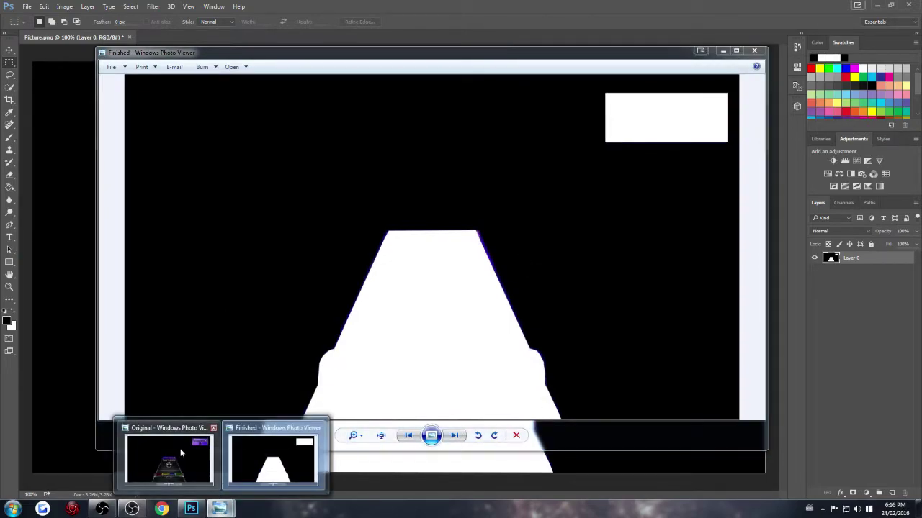
click(168, 455)
mouse_move(391, 61)
mouse_down()
mouse_move(577, 163)
mouse_move(644, 507)
mouse_move(244, 224)
mouse_move(309, 372)
mouse_move(301, 144)
mouse_move(331, 202)
mouse_move(360, 65)
mouse_move(364, 94)
mouse_move(388, 66)
mouse_move(384, 48)
mouse_up()
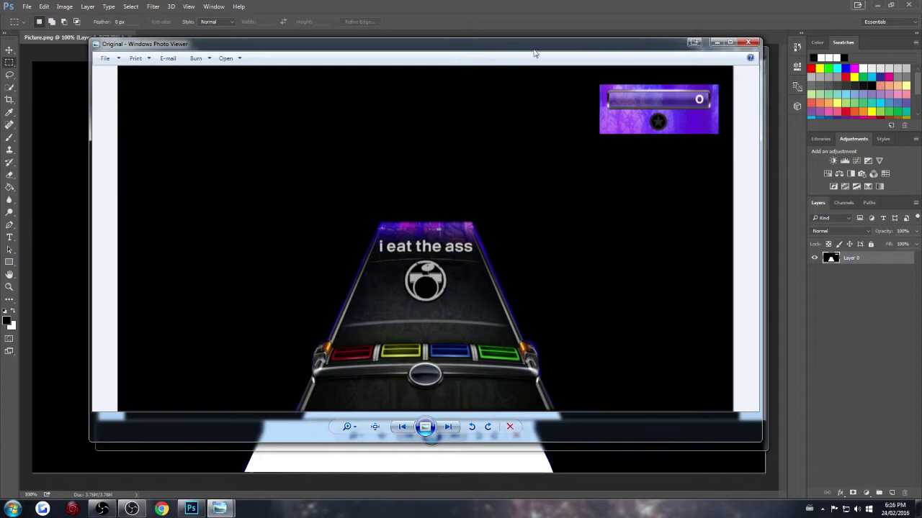
drag(534, 53, 505, 256)
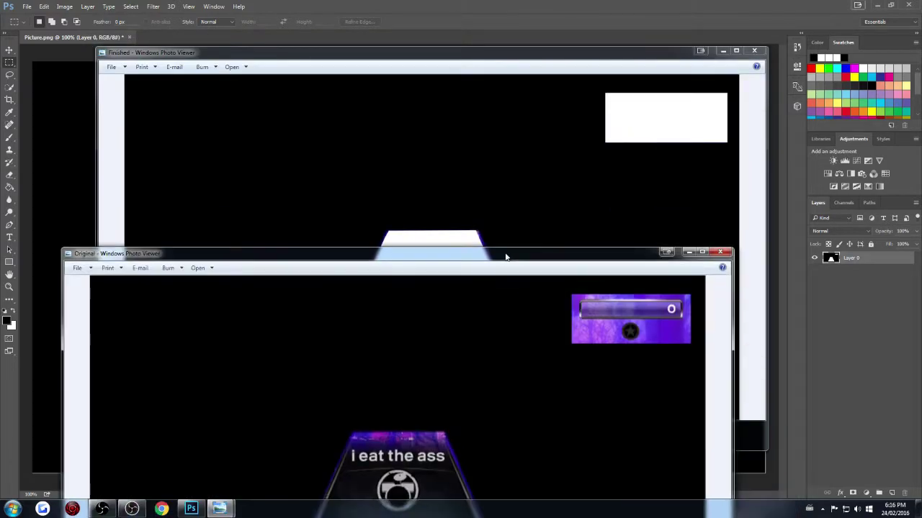
Step: Close both Photo Viewer windows
click(722, 253)
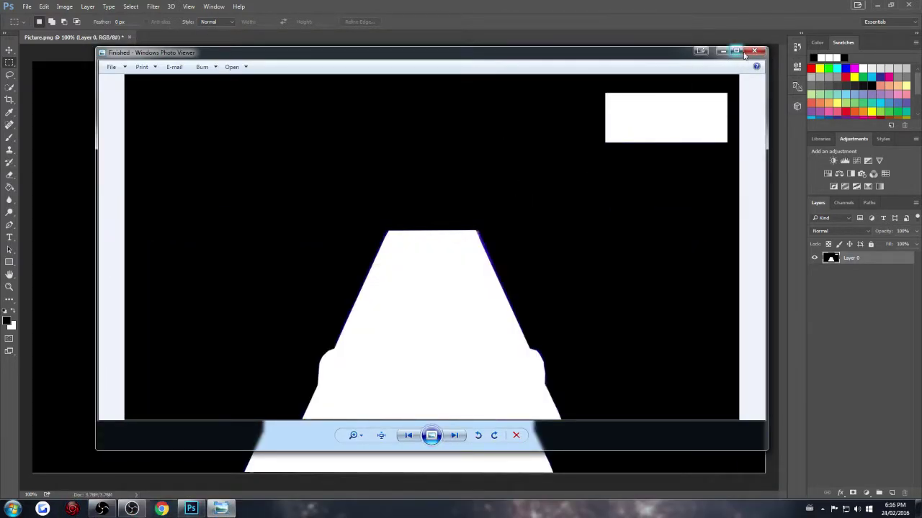
click(753, 52)
key(alt+F4)
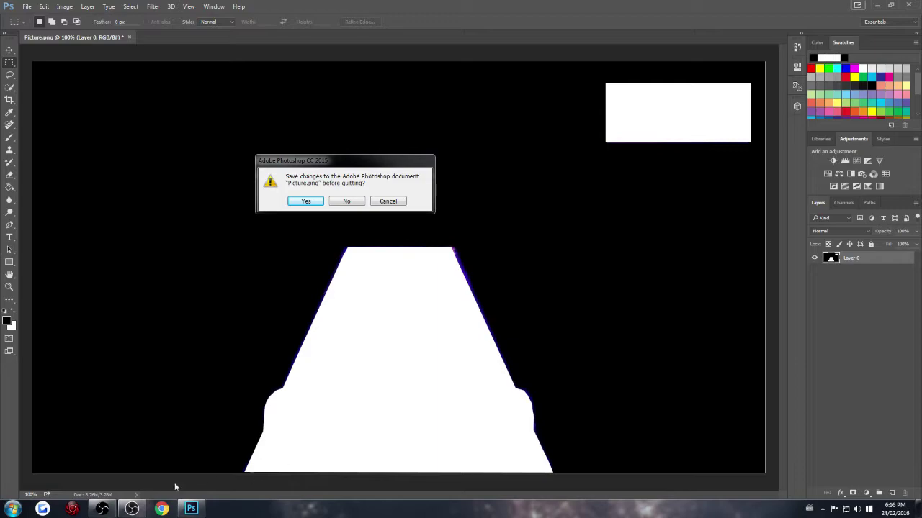
Step: Switch to OBS Studio and add a new scene named Scene 2
click(132, 510)
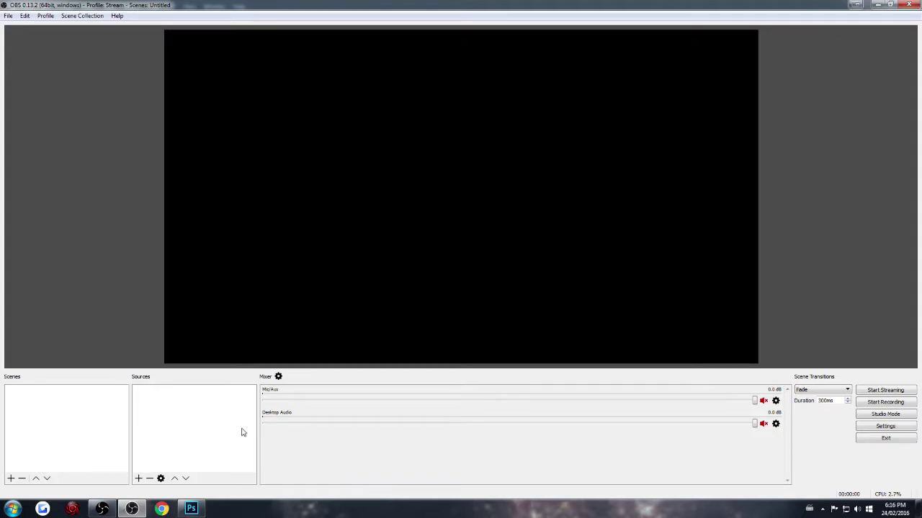
click(114, 430)
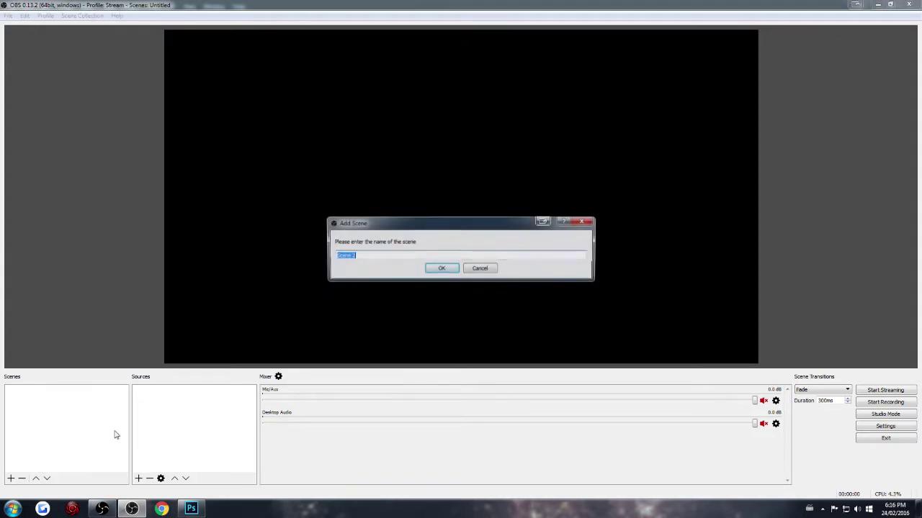
click(443, 268)
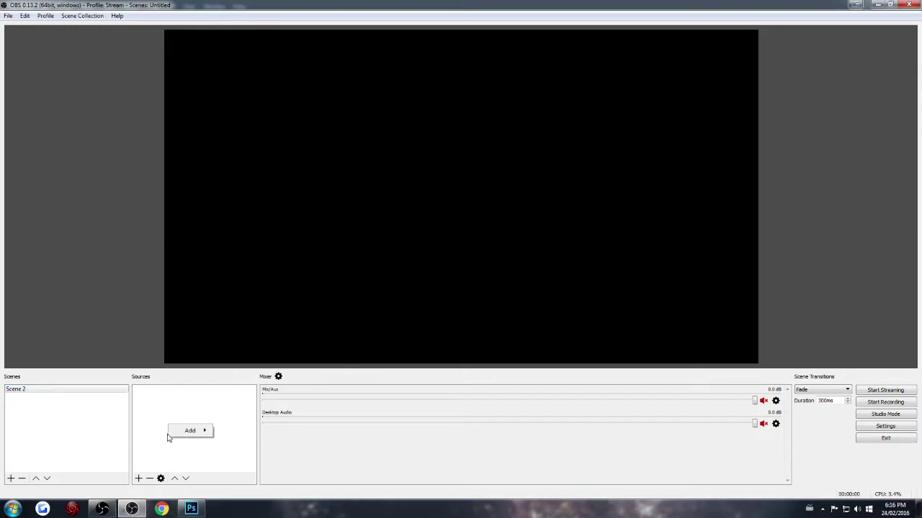
Step: Add a Video Capture Device source named C920 using the Logitech HD Pro Webcam C920
mouse_move(206, 433)
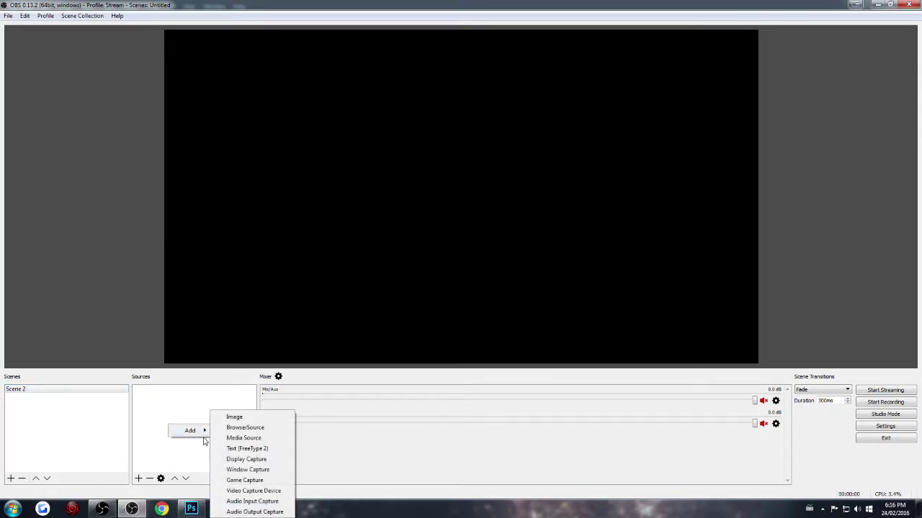
click(237, 491)
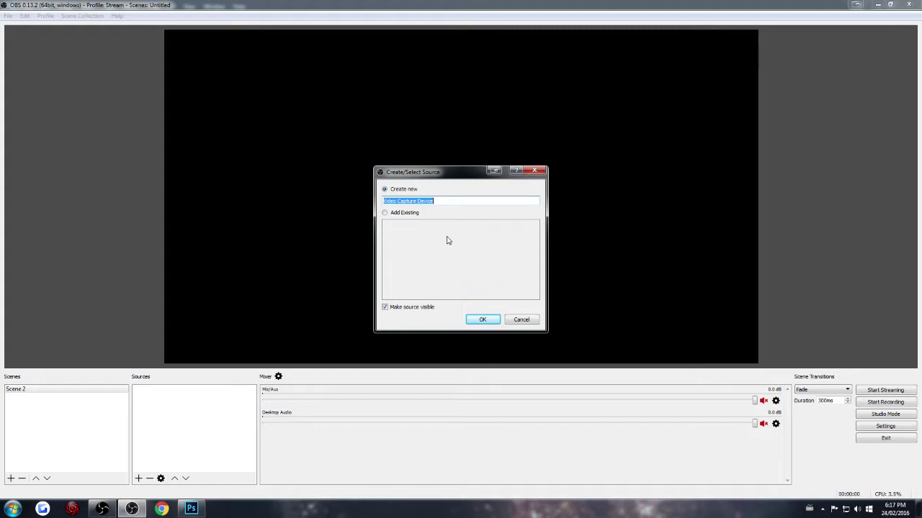
text(C920)
key(Return)
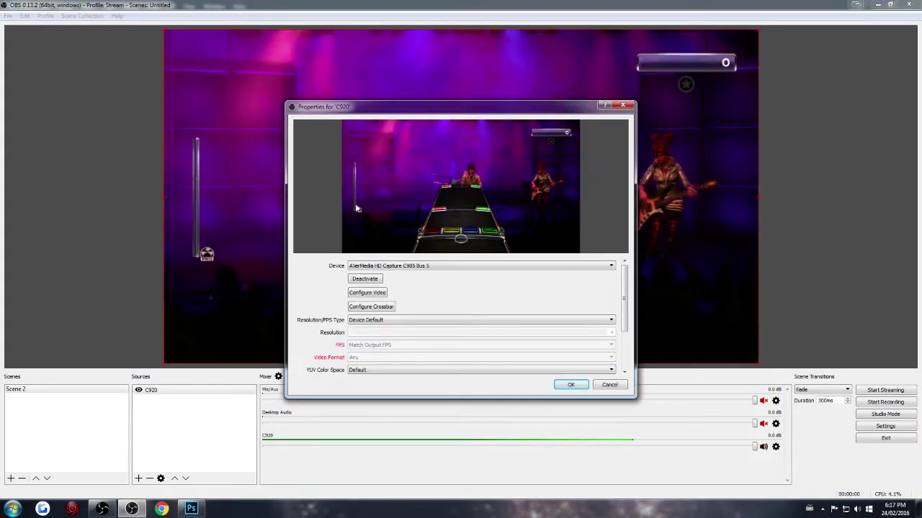
click(409, 266)
click(402, 280)
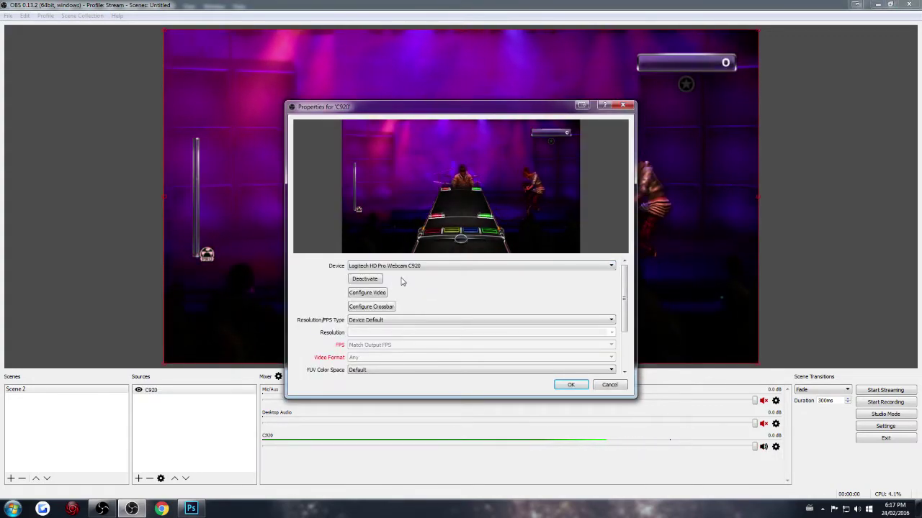
click(406, 268)
click(409, 286)
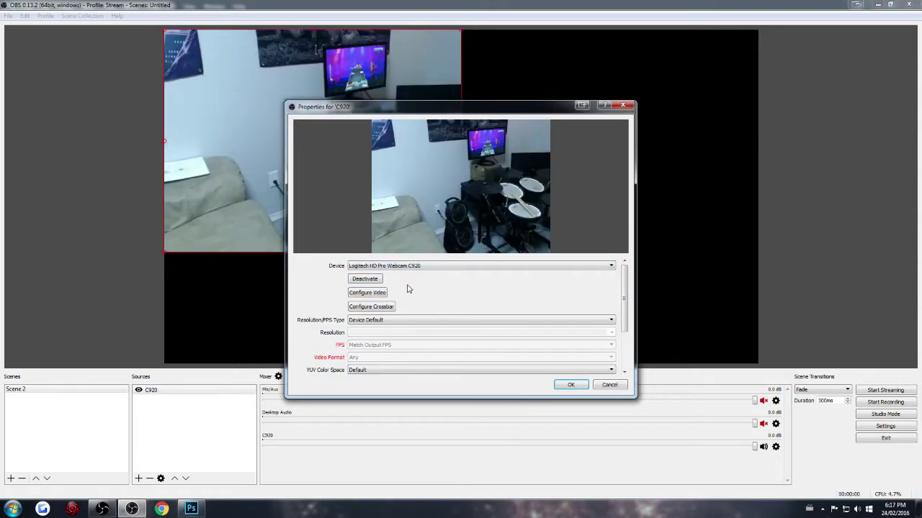
Step: Set the C920 webcam to a custom 1280x720 resolution and confirm
click(435, 321)
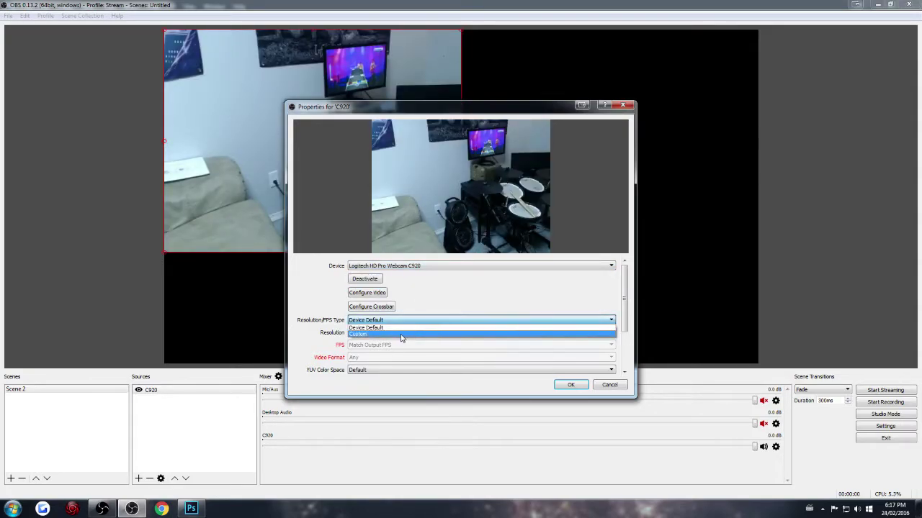
click(402, 335)
click(609, 335)
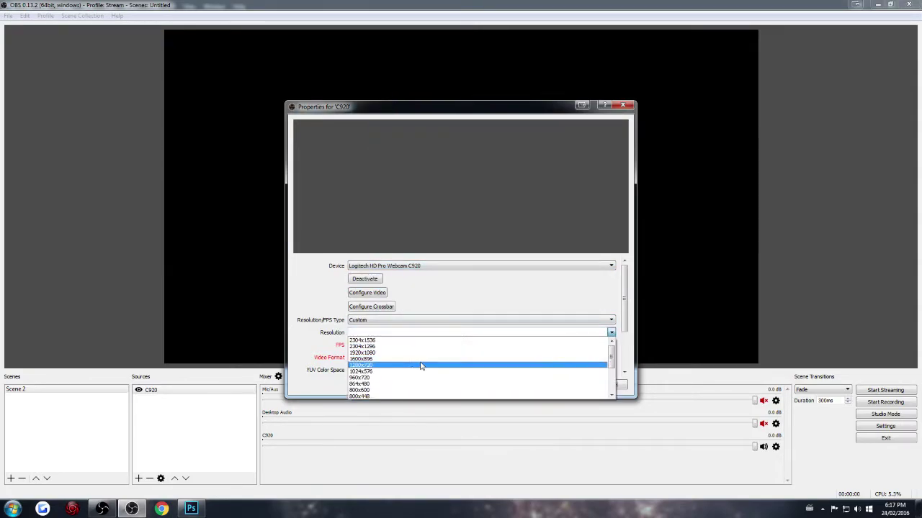
click(390, 365)
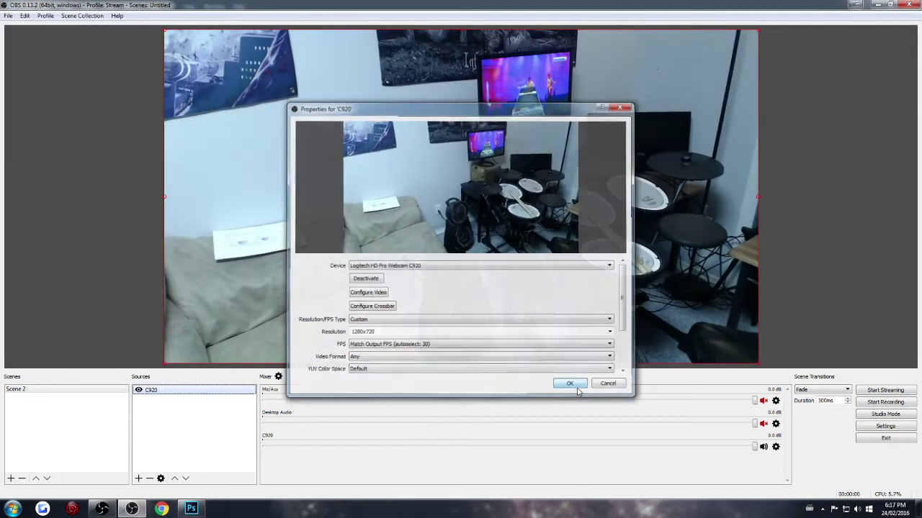
click(578, 382)
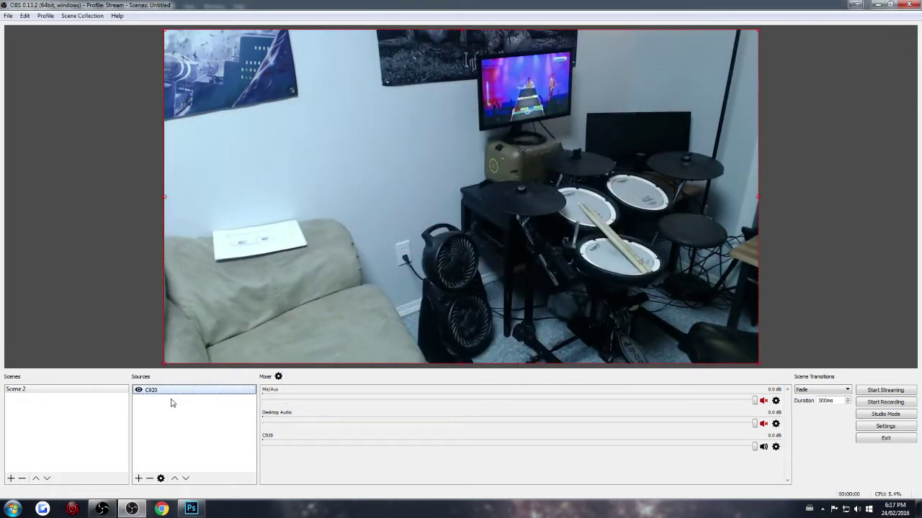
Step: Add a Video Capture Device source named Capture Card, keeping the AVerMedia HD Capture C985 device
mouse_move(193, 404)
click(249, 477)
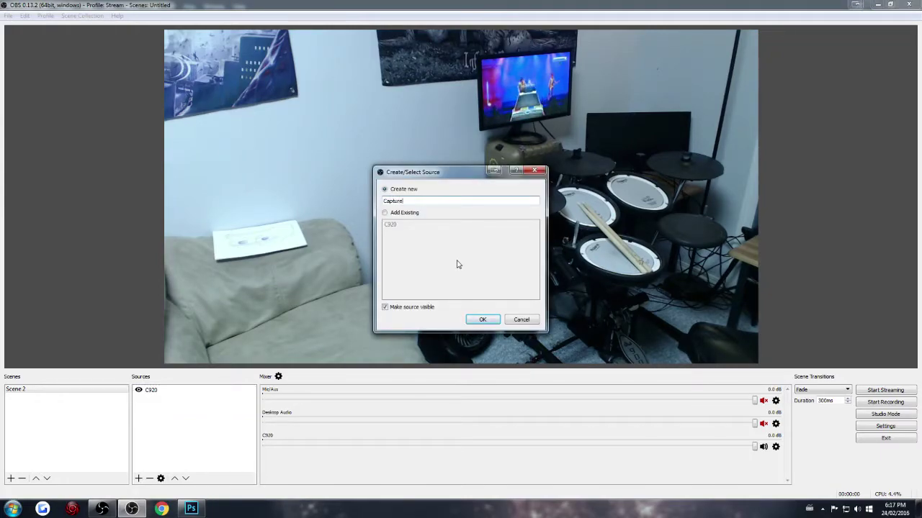
key(Return)
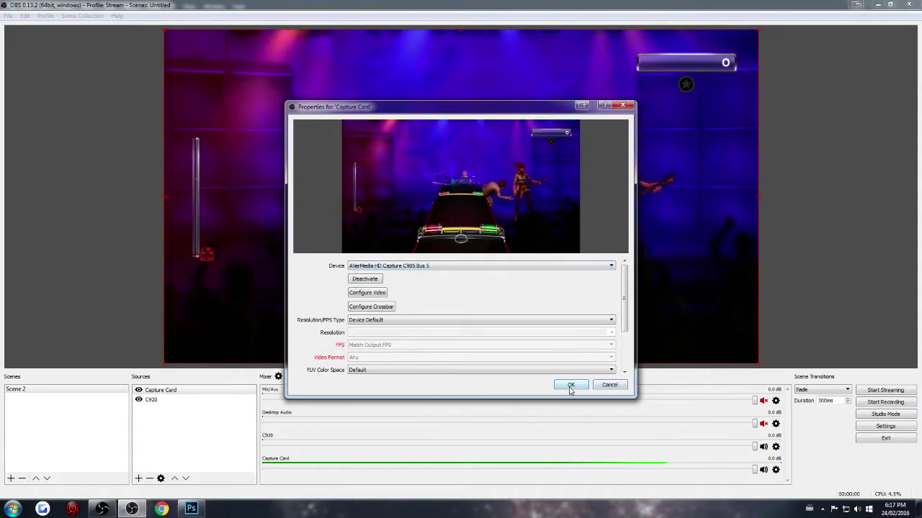
click(444, 321)
click(571, 385)
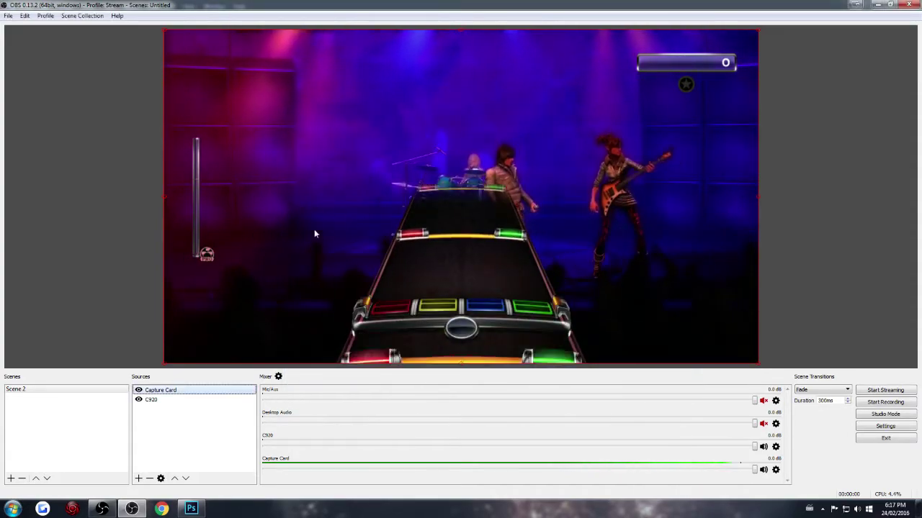
Step: Add an Image Mask/Blend filter to the Capture Card source with its default name
right_click(158, 392)
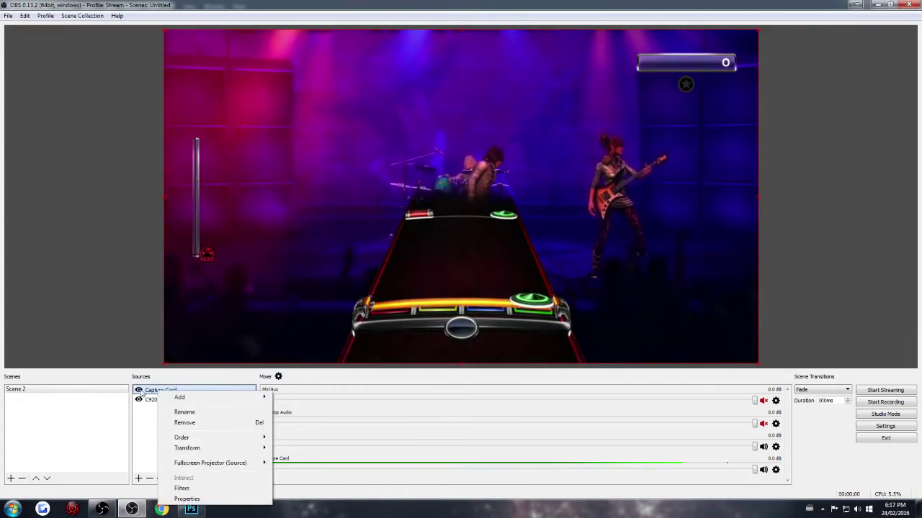
click(181, 489)
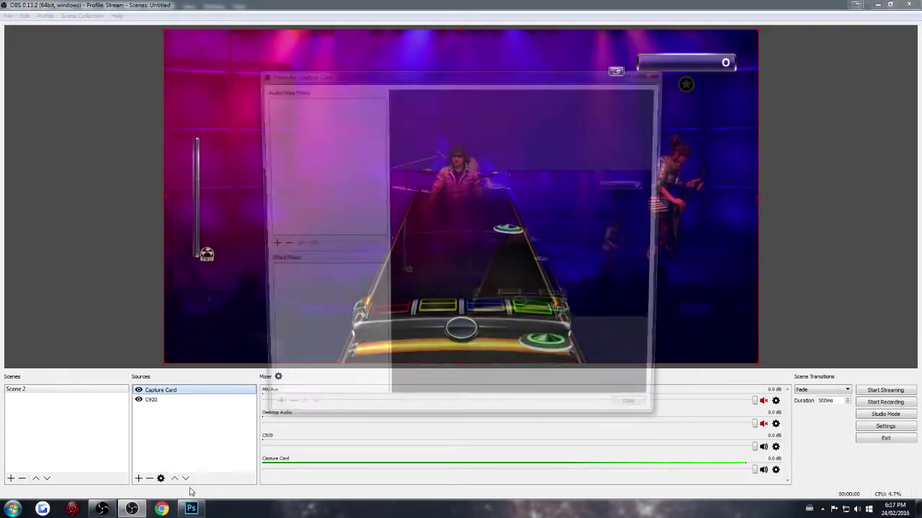
right_click(293, 296)
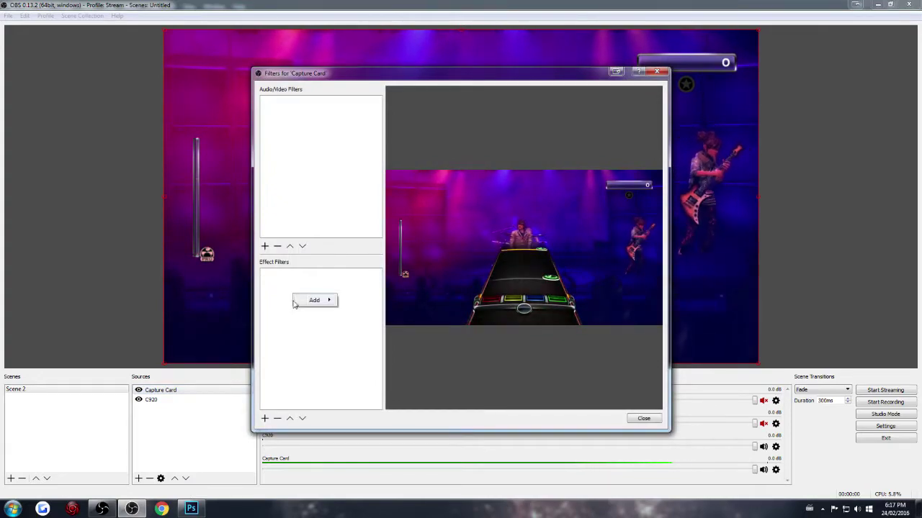
mouse_move(314, 301)
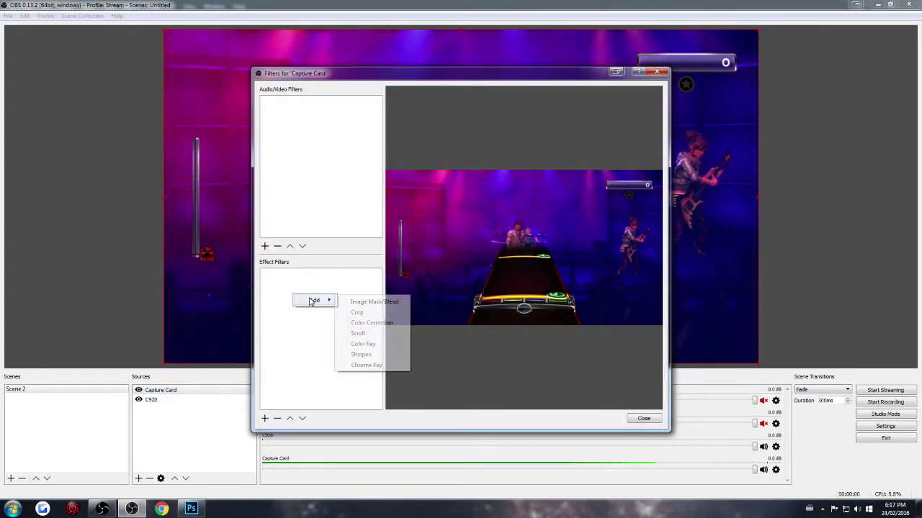
click(371, 302)
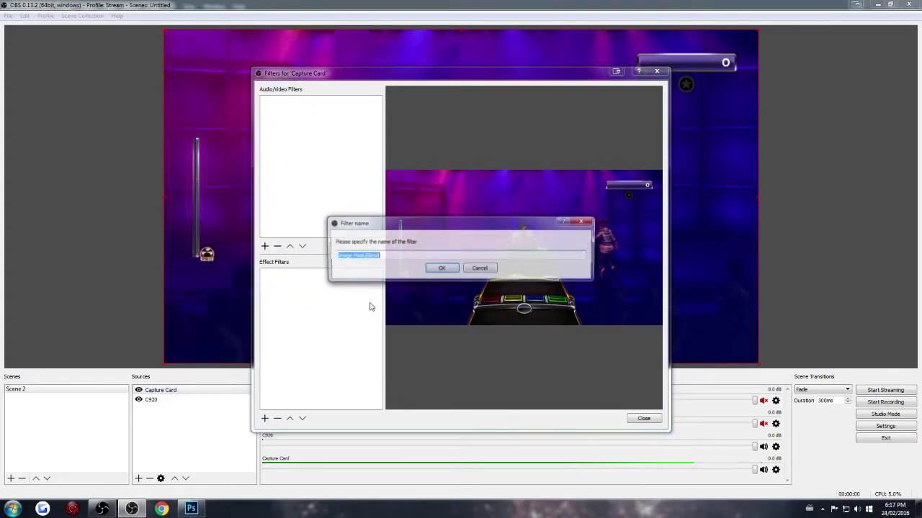
click(434, 270)
Step: Use Finished.png as the Alpha Mask (Color Channel) image, then shift the capture left
click(496, 301)
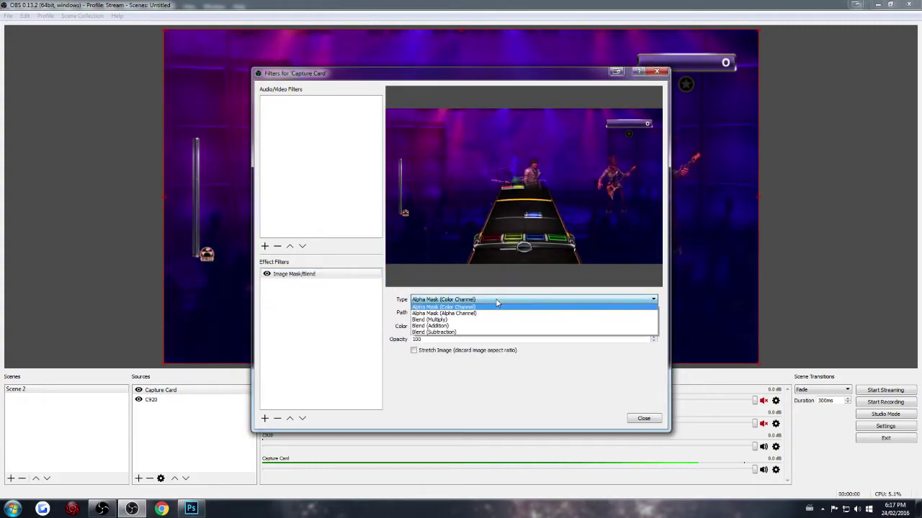
click(496, 305)
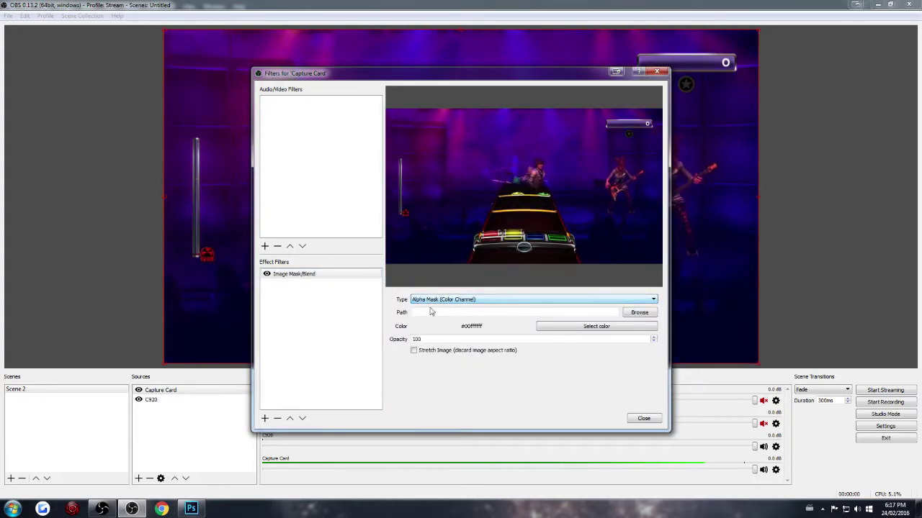
click(639, 312)
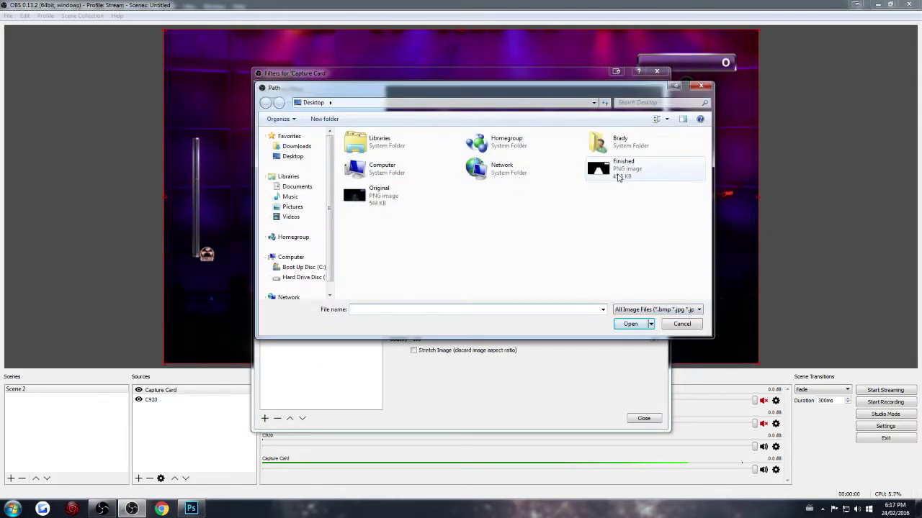
double_click(603, 175)
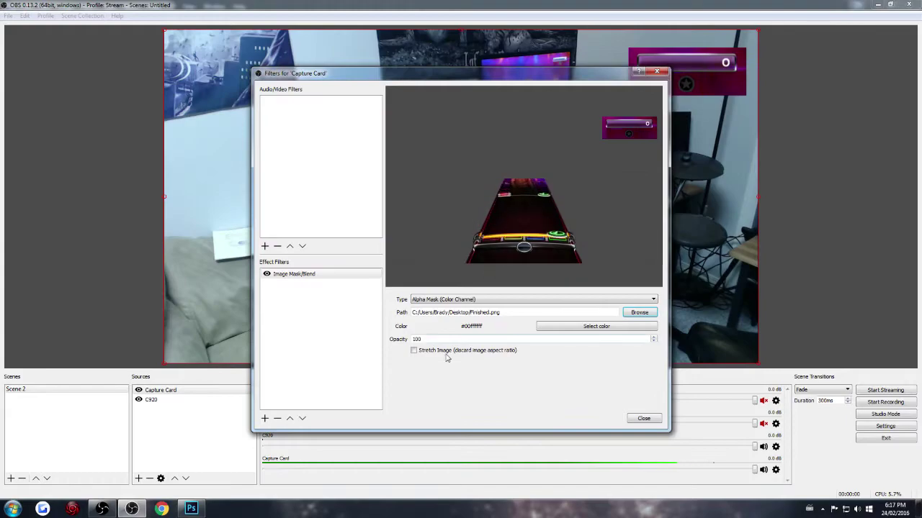
click(644, 420)
drag(513, 250, 382, 250)
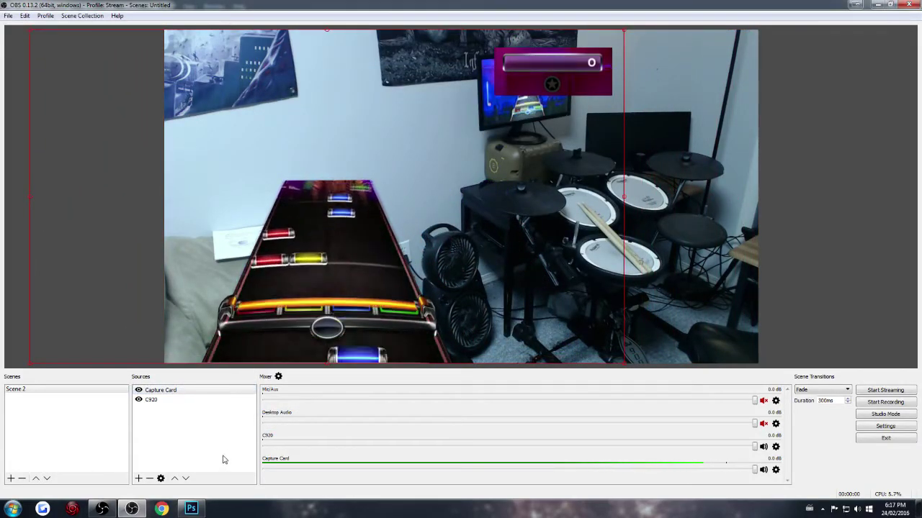
Step: Nudge the masked Capture Card further left with the Left arrow key
key(Left)
key(Left)
key(Left)
key(Left)
key(Left)
key(Left)
key(Left)
key(Left)
key(Left)
key(Left)
key(Left)
key(Left)
key(Left)
key(Left)
key(Left)
key(Left)
key(Left)
key(Left)
key(Left)
key(Left)
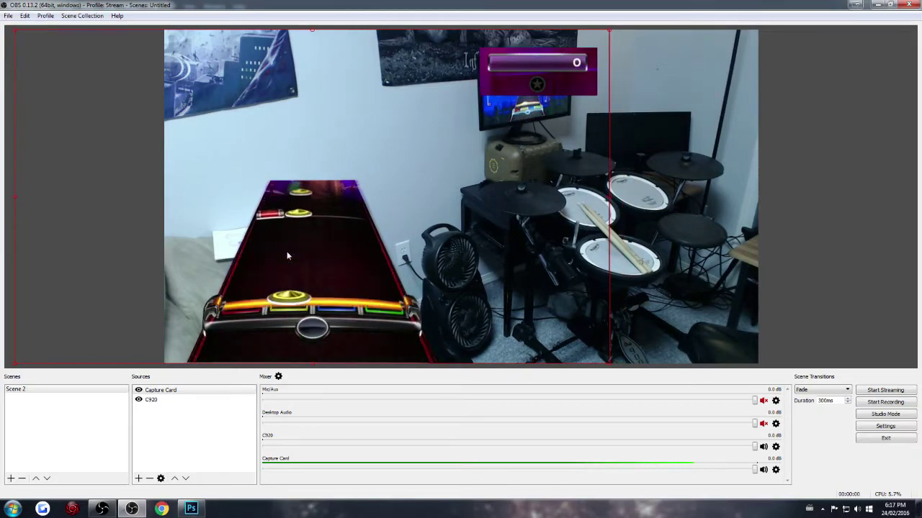
right_click(165, 429)
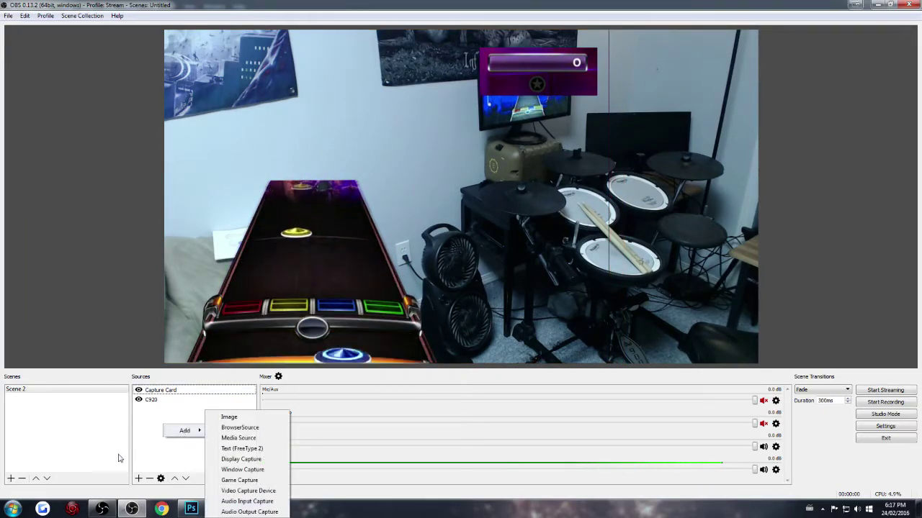
click(153, 426)
right_click(169, 391)
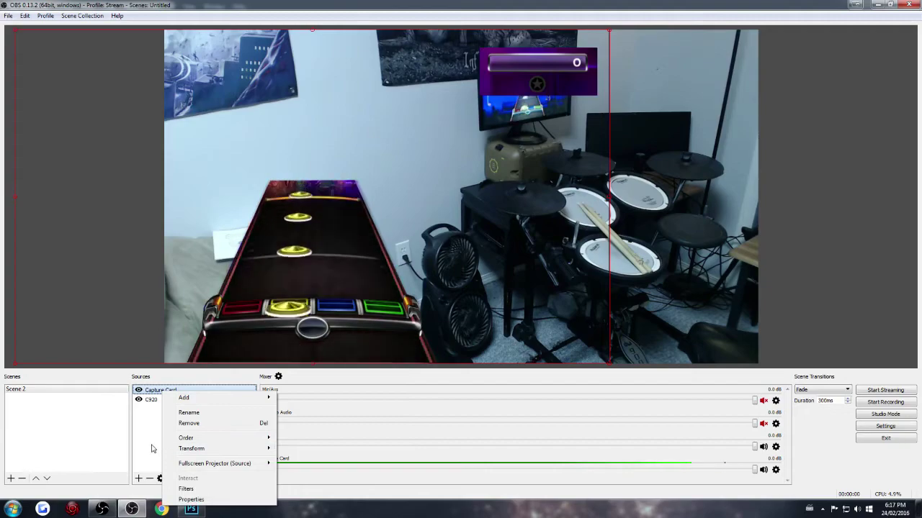
click(164, 394)
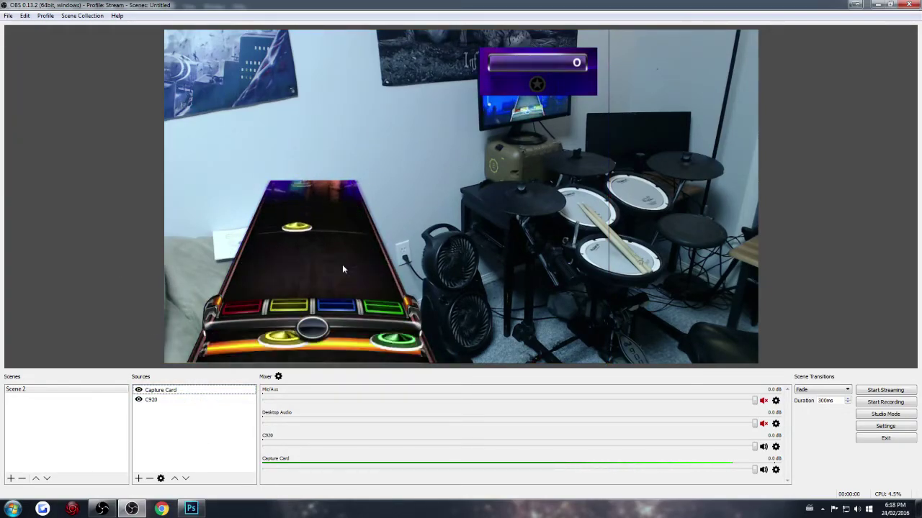
Step: Add a second copy of the existing Capture Card source to Scene 2
right_click(145, 437)
mouse_move(173, 442)
click(229, 488)
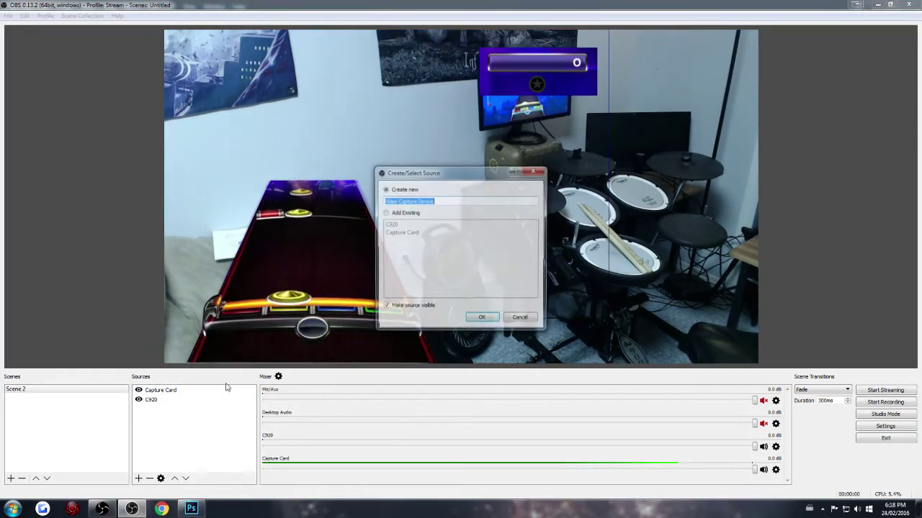
click(400, 213)
click(392, 189)
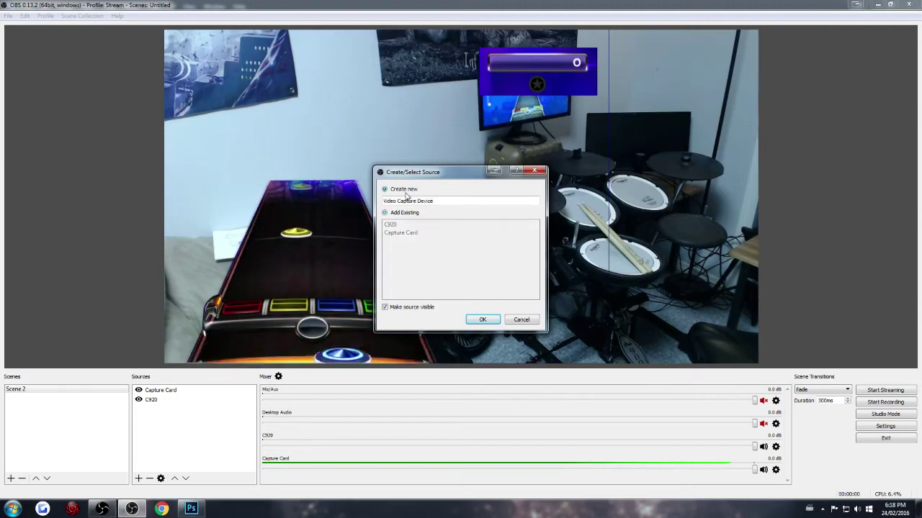
drag(444, 203, 421, 190)
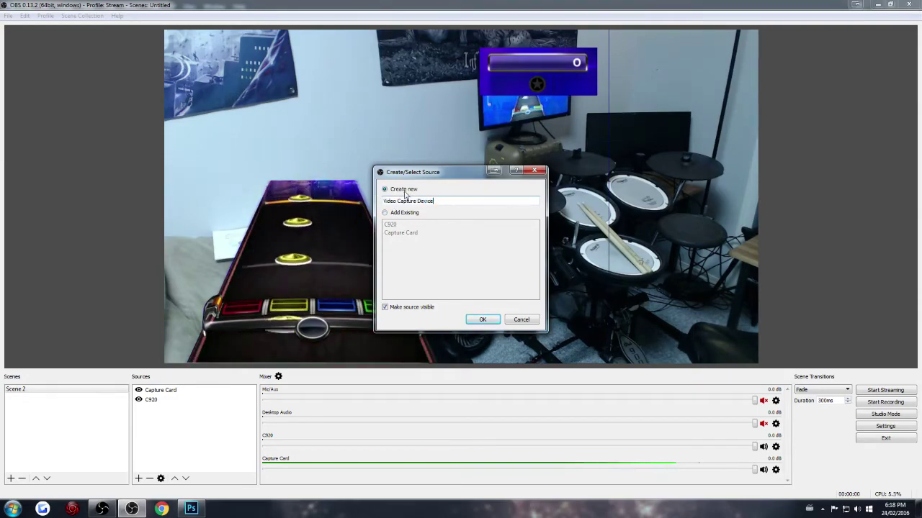
click(394, 213)
click(402, 232)
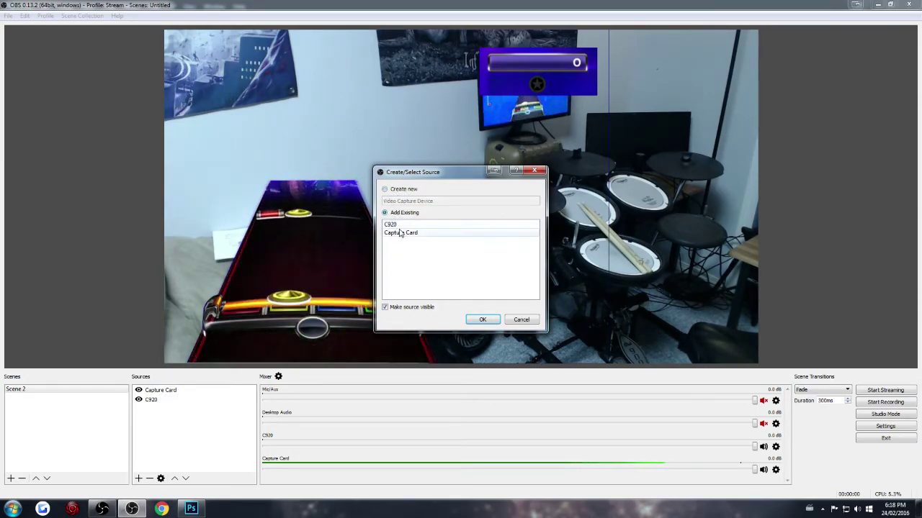
click(483, 319)
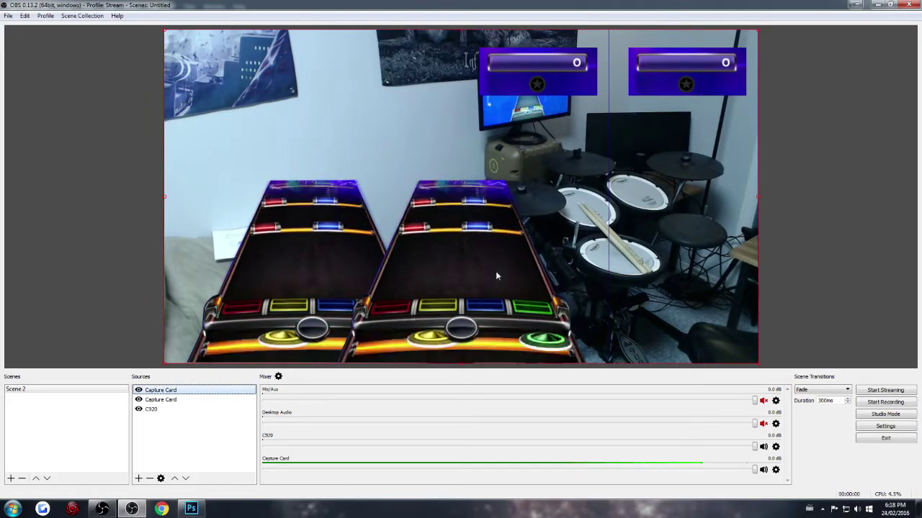
Step: Move the new copy down-left, then enlarge the highway capture and shift it slightly left
drag(496, 271, 310, 484)
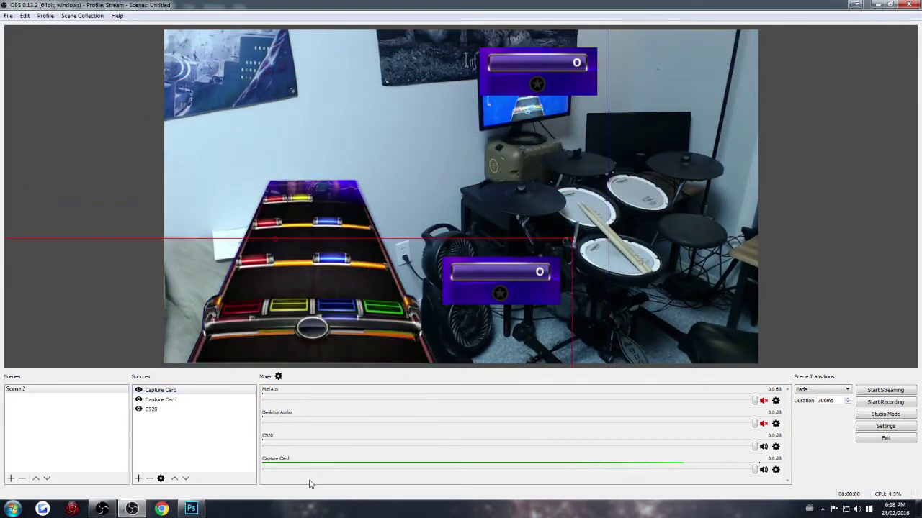
mouse_move(502, 49)
mouse_down()
mouse_move(548, 107)
mouse_move(499, 49)
mouse_up()
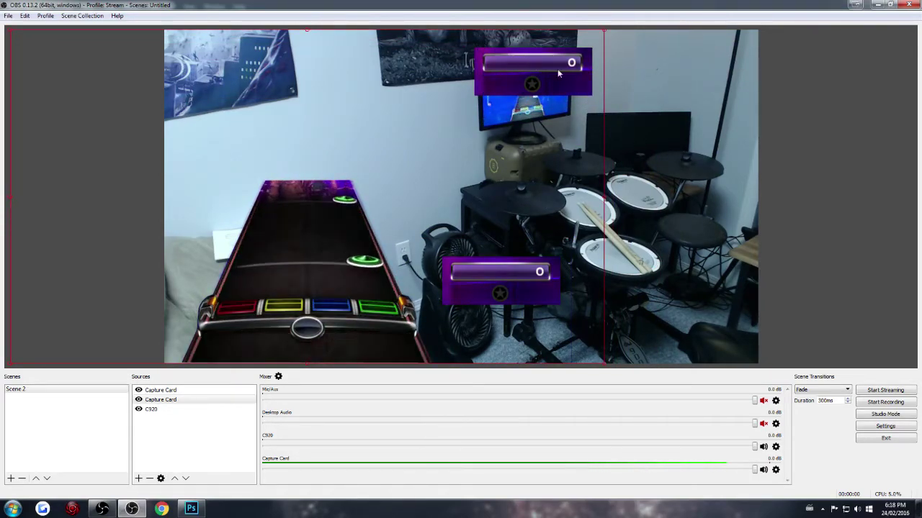
drag(602, 33, 732, 47)
drag(449, 241, 401, 240)
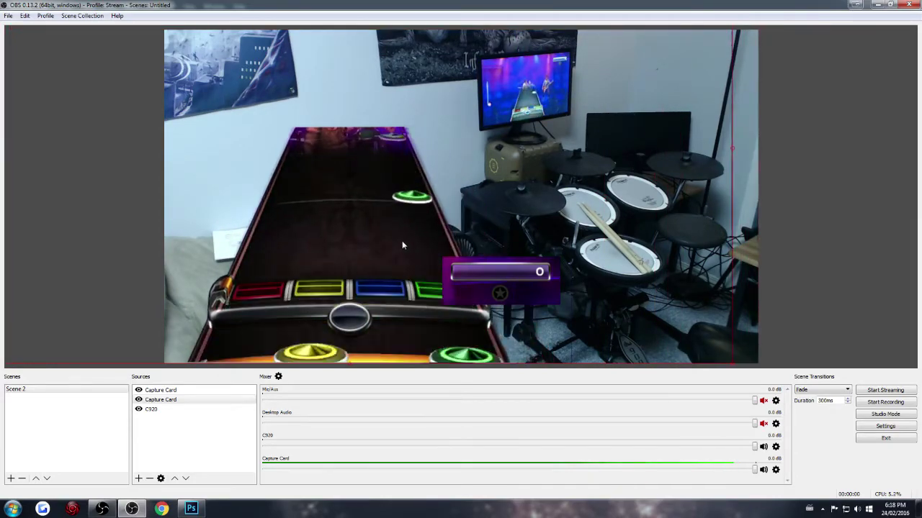
Step: Reset the Capture Card copy's transform to its original size and position
right_click(165, 400)
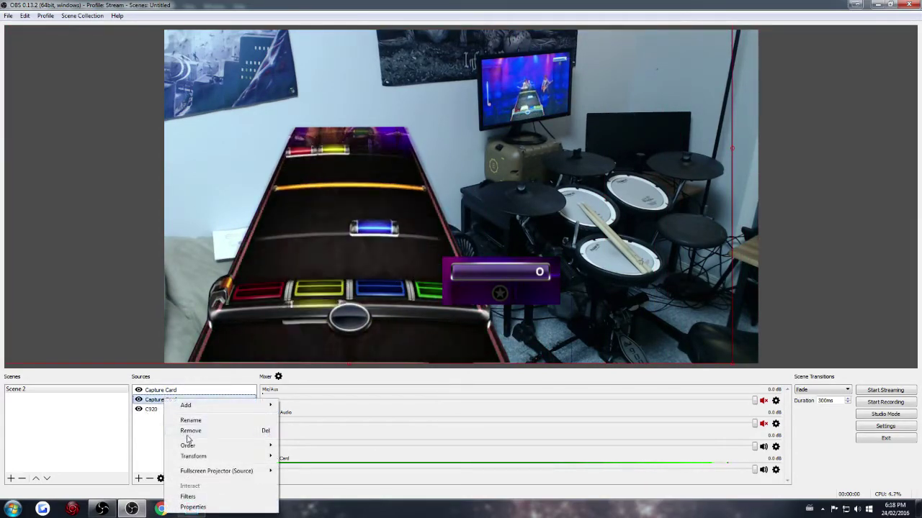
mouse_move(238, 456)
click(312, 414)
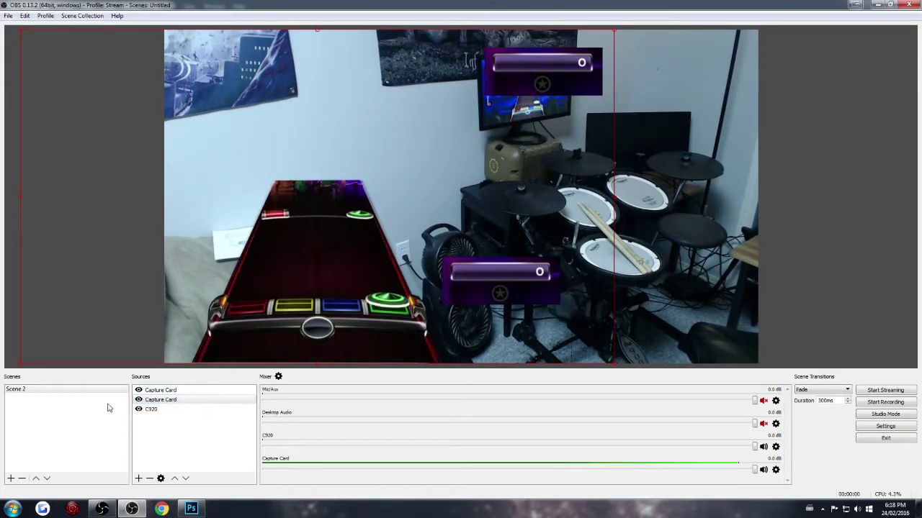
Step: Begin adding a new scene, then cancel the naming dialog
right_click(77, 402)
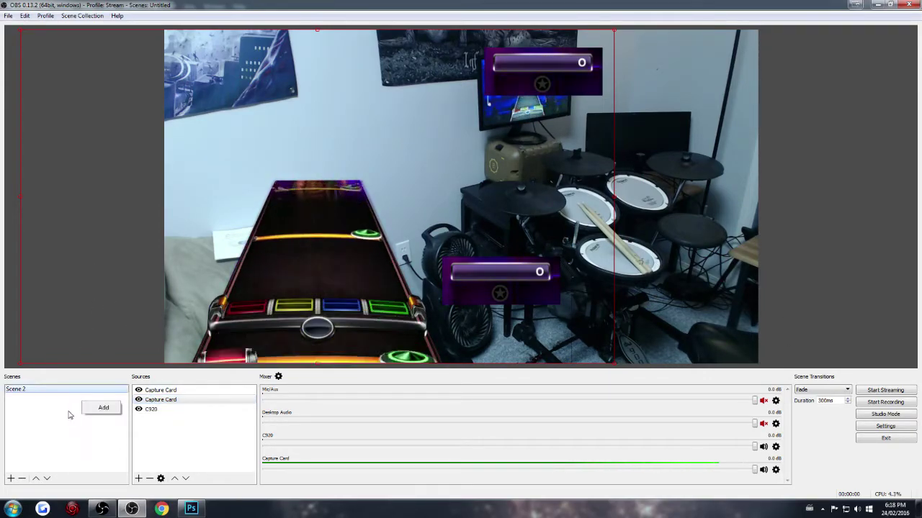
click(101, 406)
key(Escape)
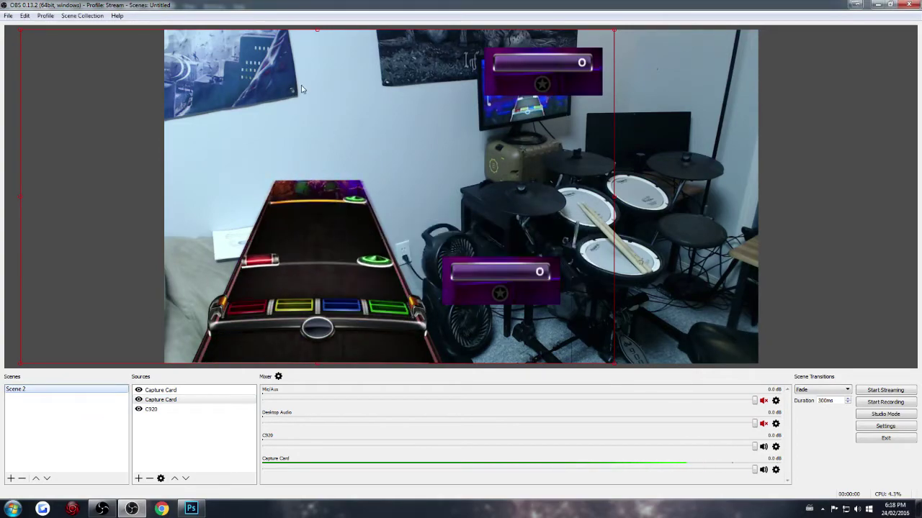
Step: Create a new scene named Scene 1
right_click(97, 432)
click(93, 436)
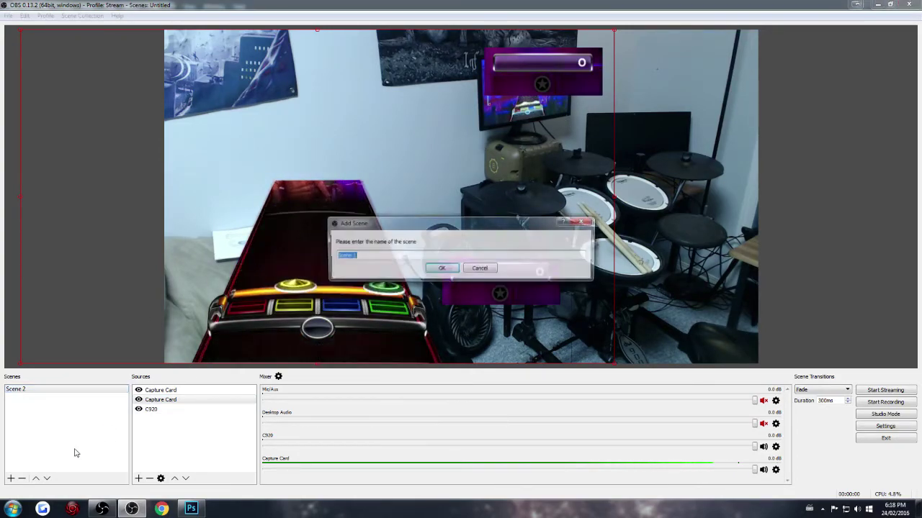
click(437, 269)
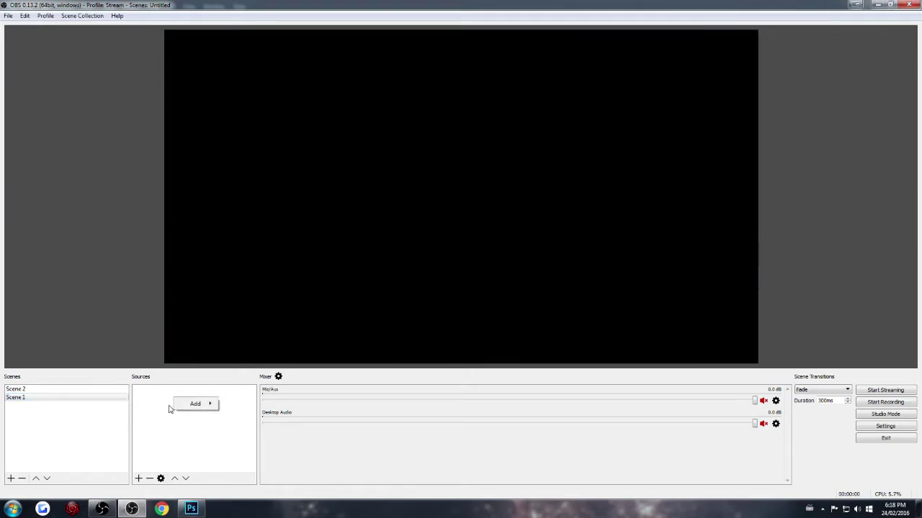
Step: Add the existing Capture Card source to Scene 1, then switch back to Scene 2
click(263, 479)
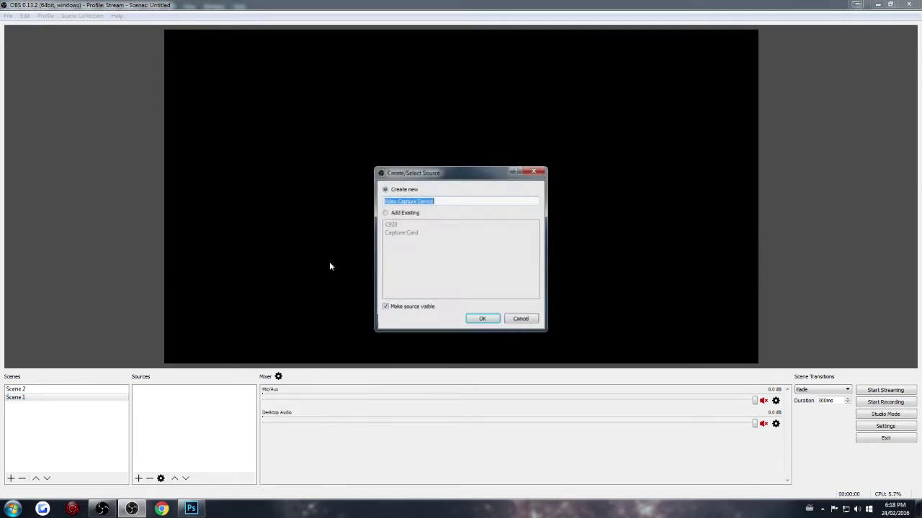
click(396, 214)
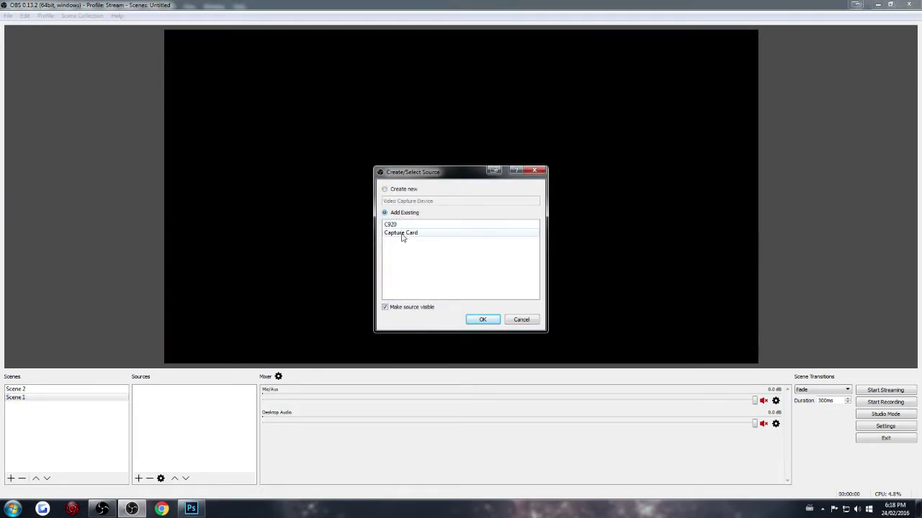
click(472, 317)
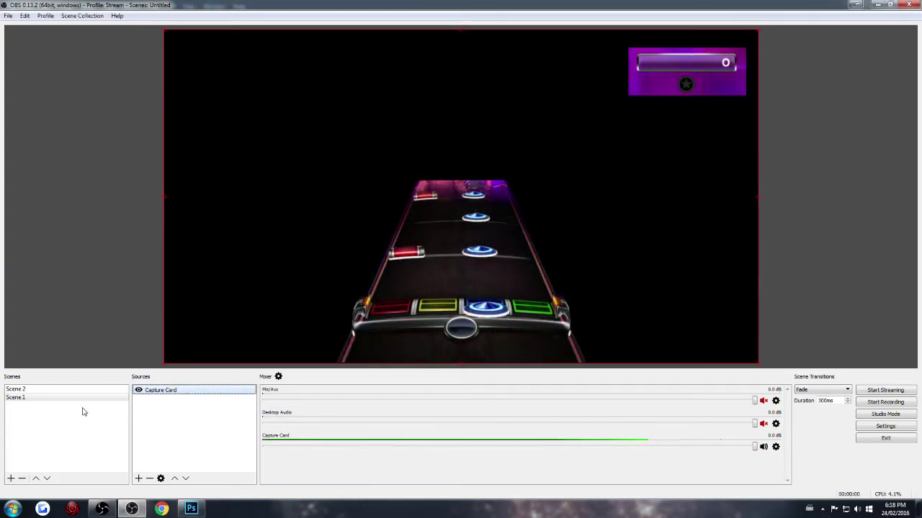
click(36, 389)
Step: Disable the second Capture Card copy's Image Mask/Blend filter, then switch to Scene 1
right_click(162, 400)
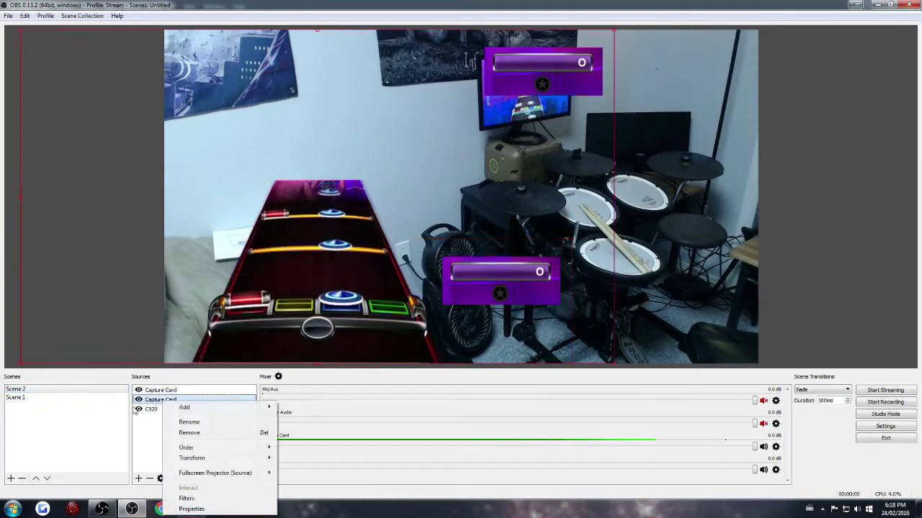
click(181, 403)
right_click(181, 401)
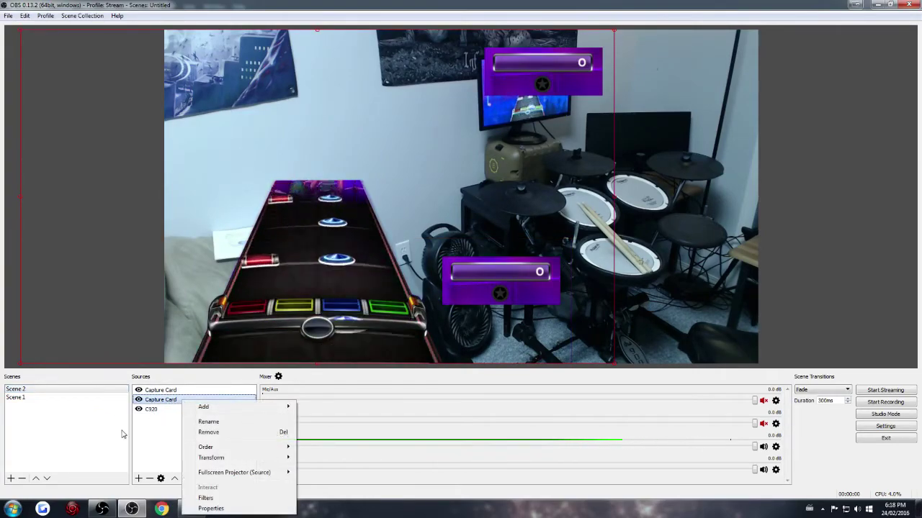
click(206, 498)
click(266, 274)
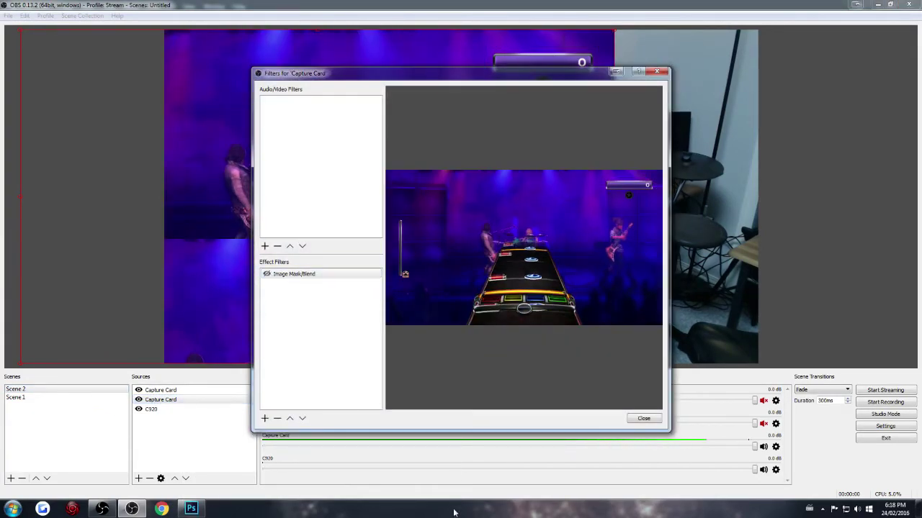
drag(364, 73, 471, 165)
click(8, 400)
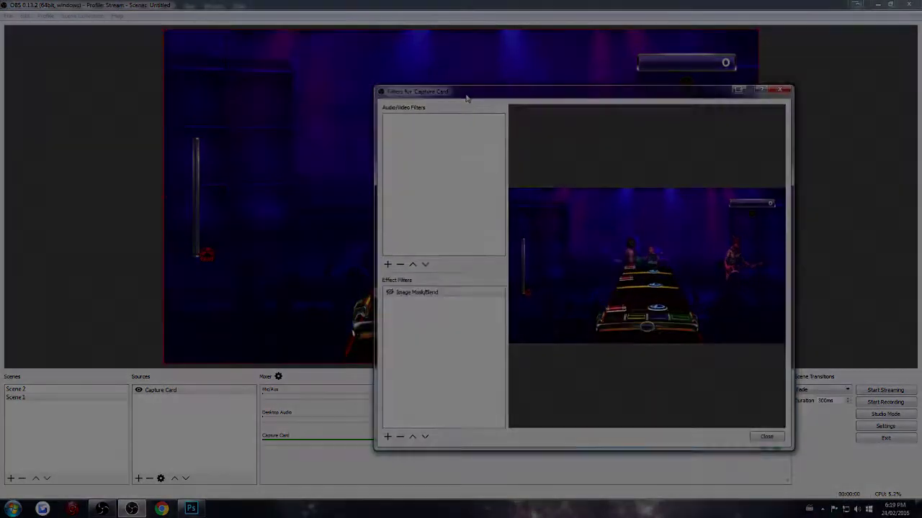